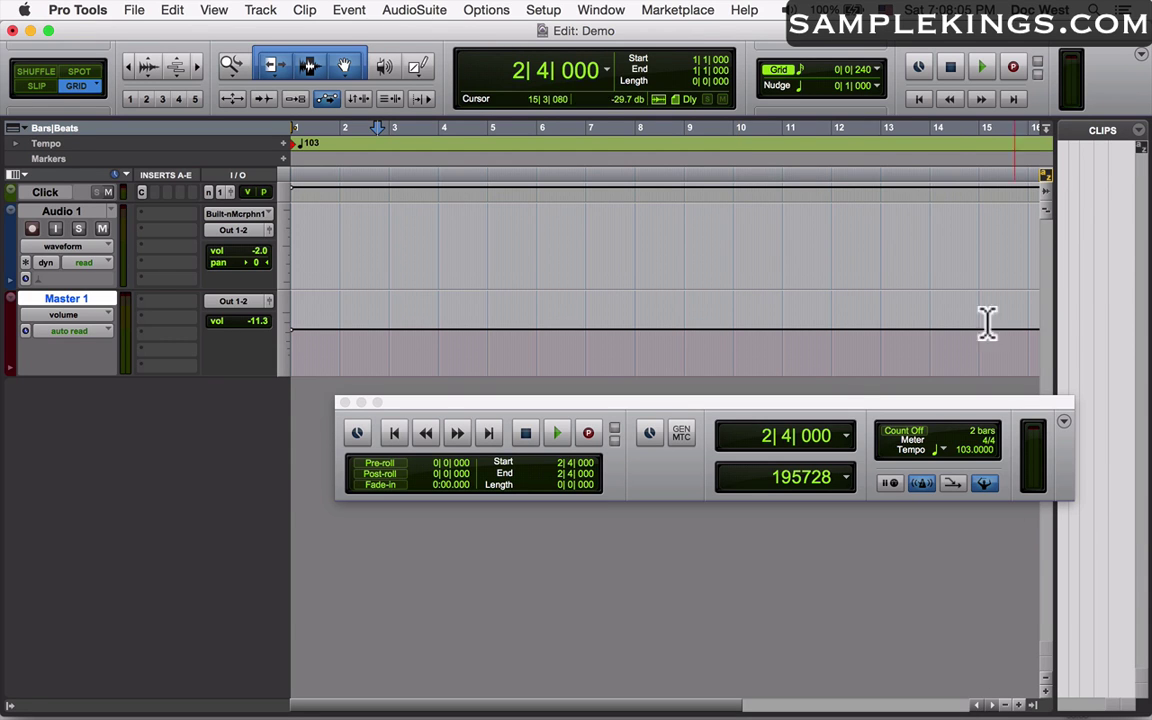
# - Open Setup > I/O to show the Input page with the stereo Built-in Microphone 1-2 path
pyautogui.click(545, 10)
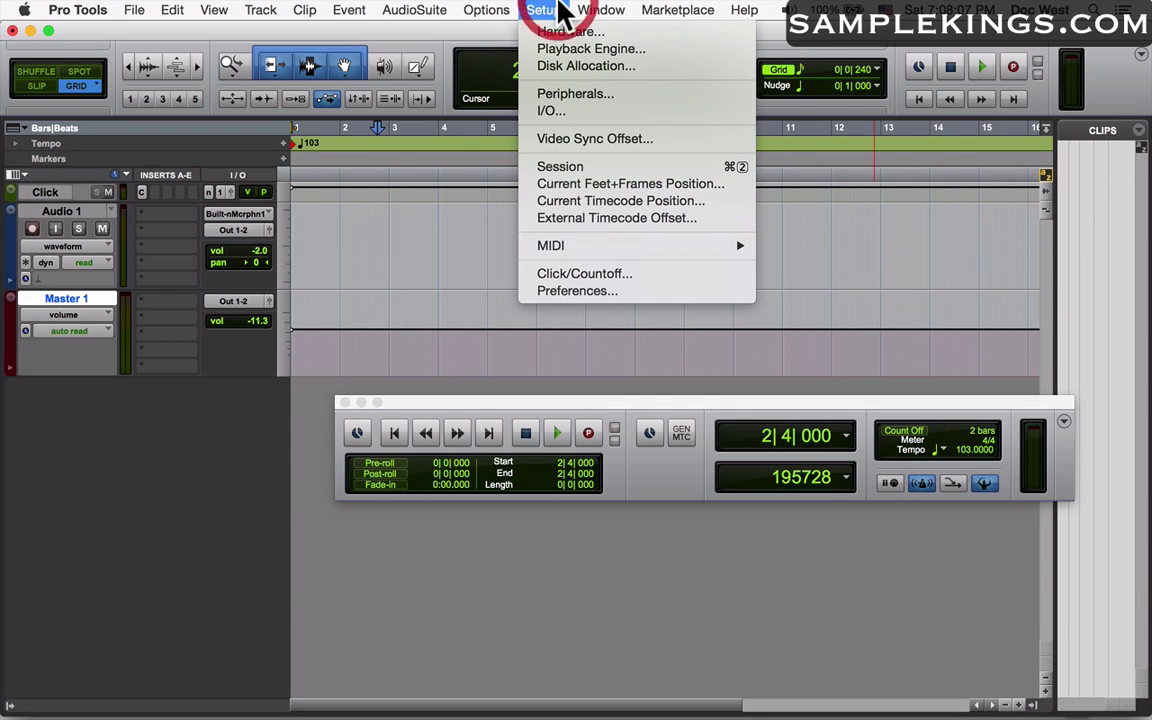
pyautogui.click(543, 104)
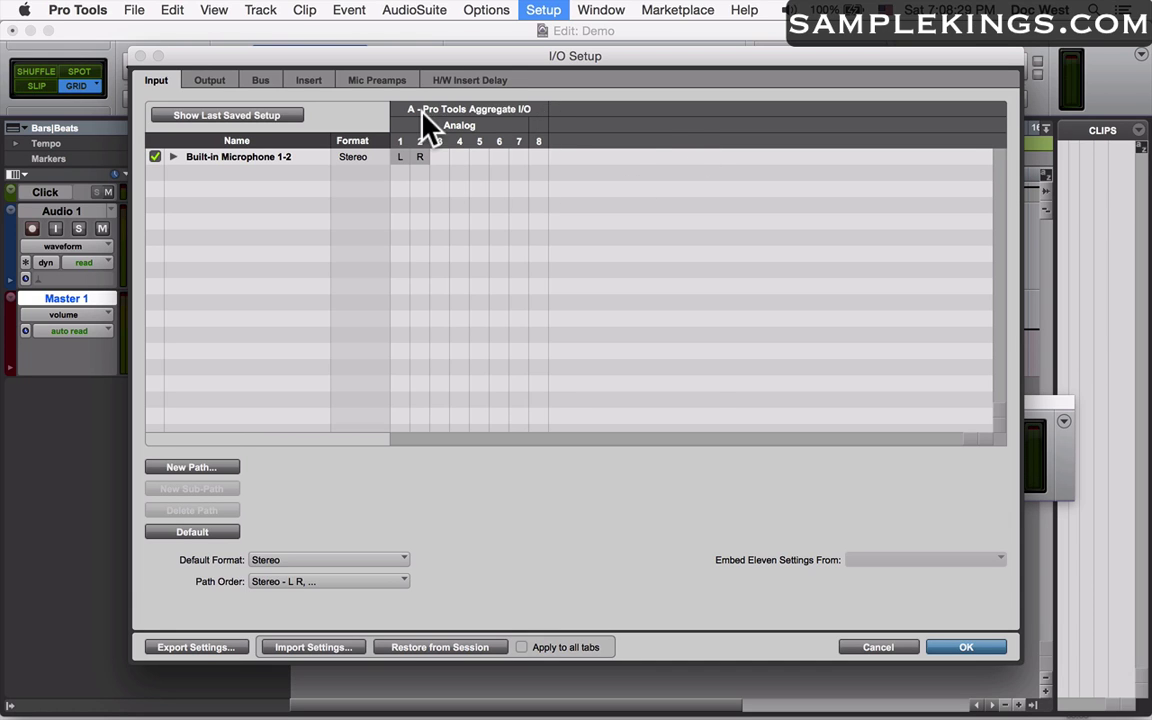
# - Expand Built-in Microphone 1-2 to reveal its mono sub-paths on Analog 1 and 2
pyautogui.click(171, 157)
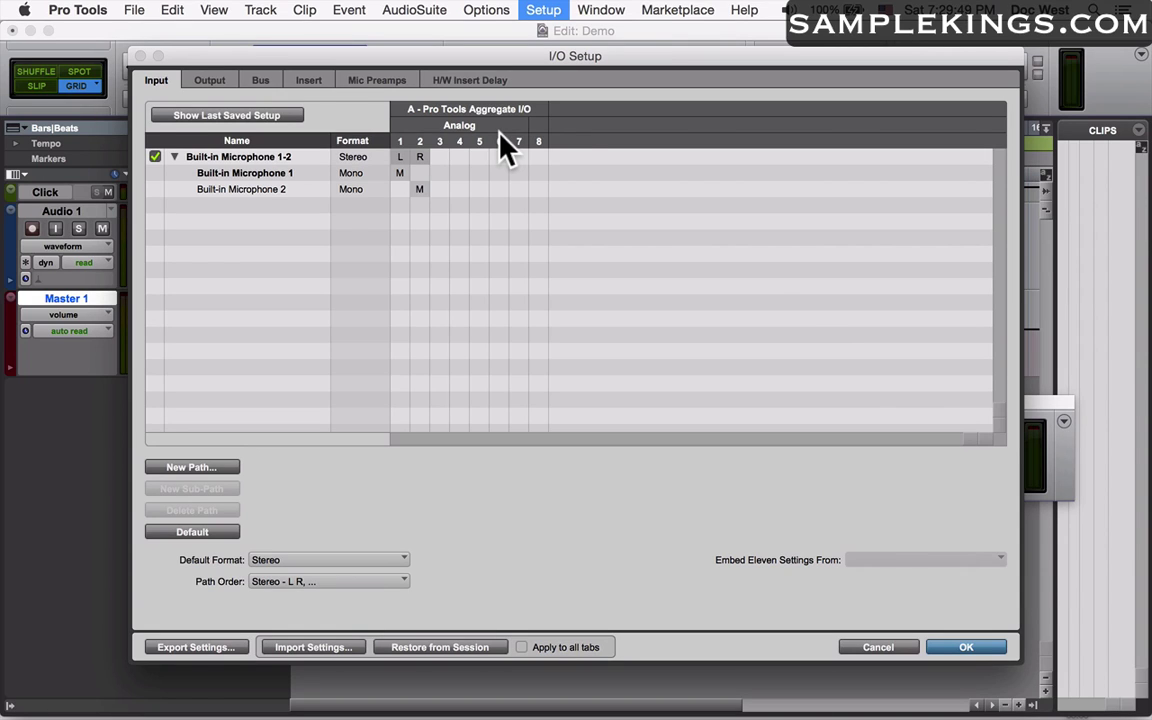
# - Close I/O Setup with OK, then open Audio MIDI Setup through Setup > MIDI > MIDI Studio
pyautogui.click(944, 648)
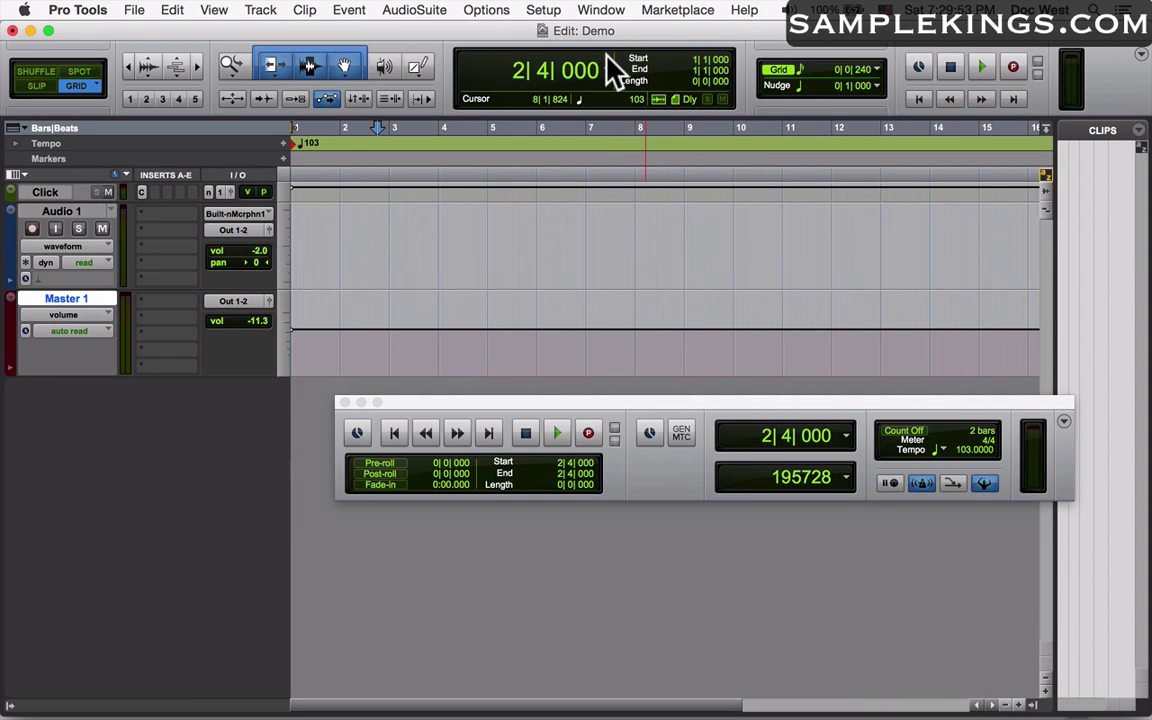
pyautogui.click(546, 9)
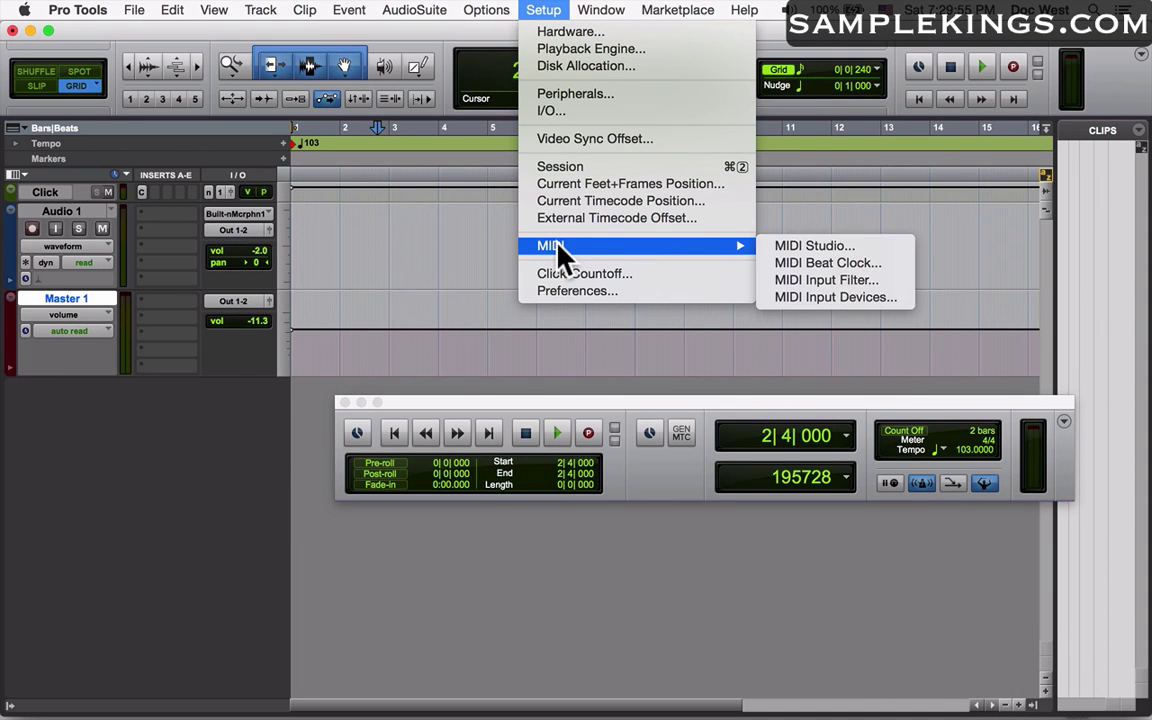
pyautogui.moveTo(738, 249)
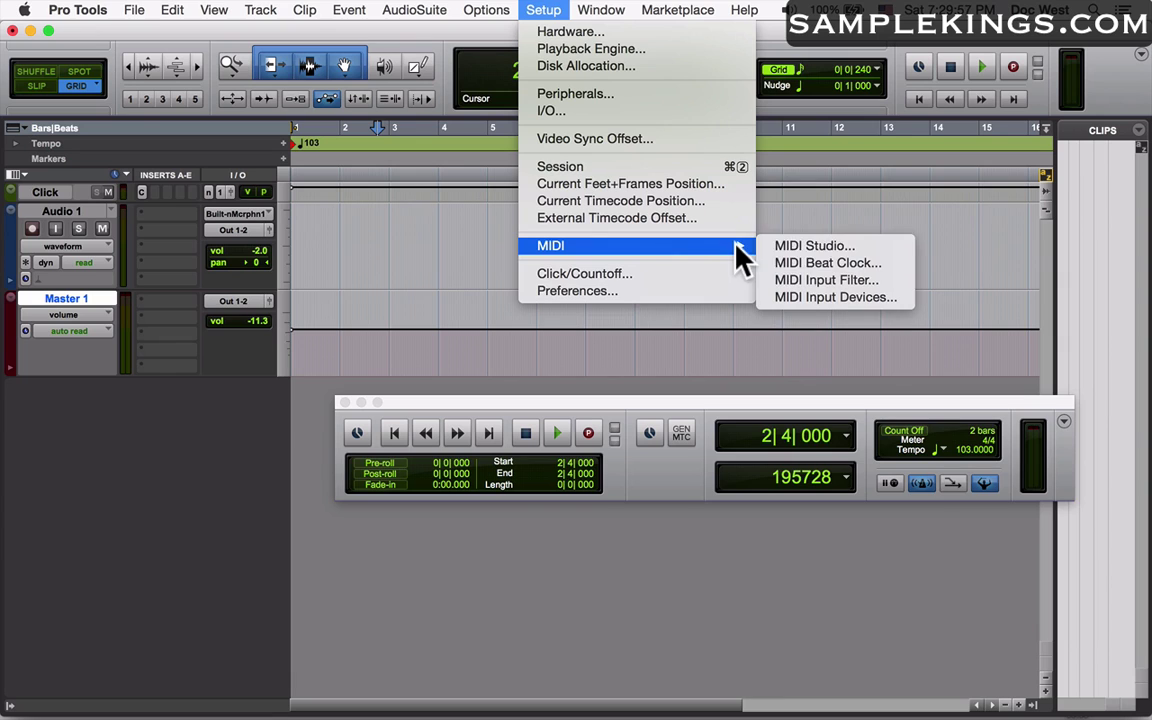
pyautogui.click(810, 244)
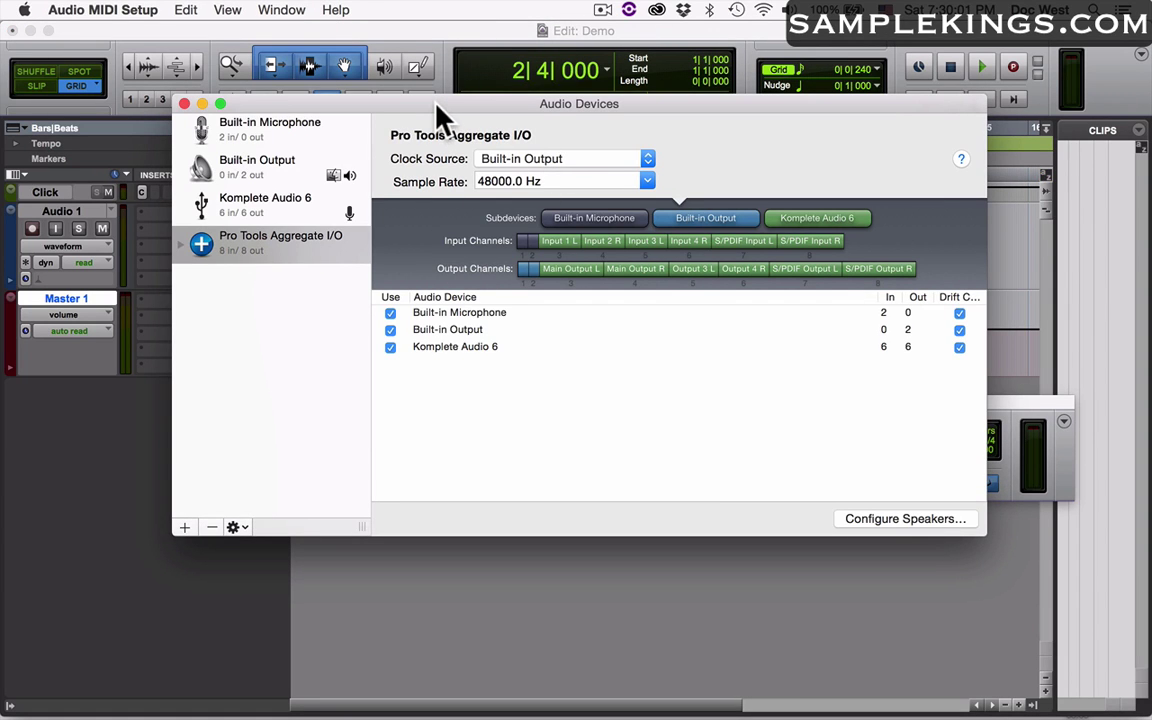
pyautogui.click(283, 10)
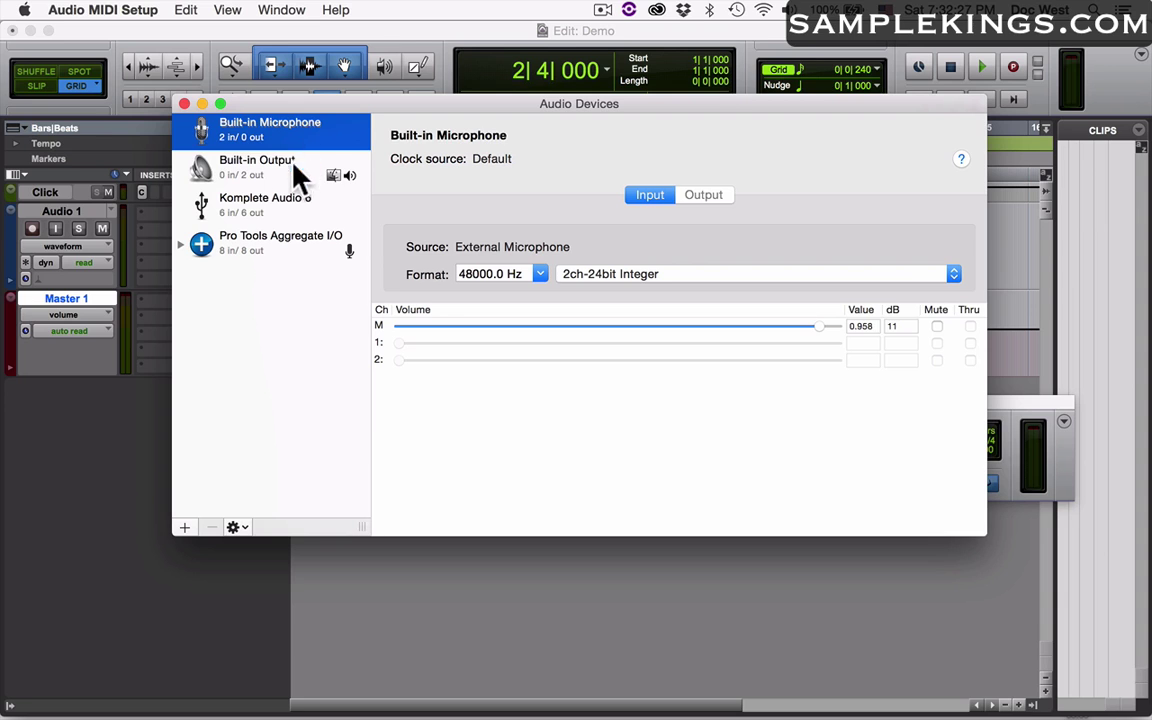
pyautogui.click(285, 170)
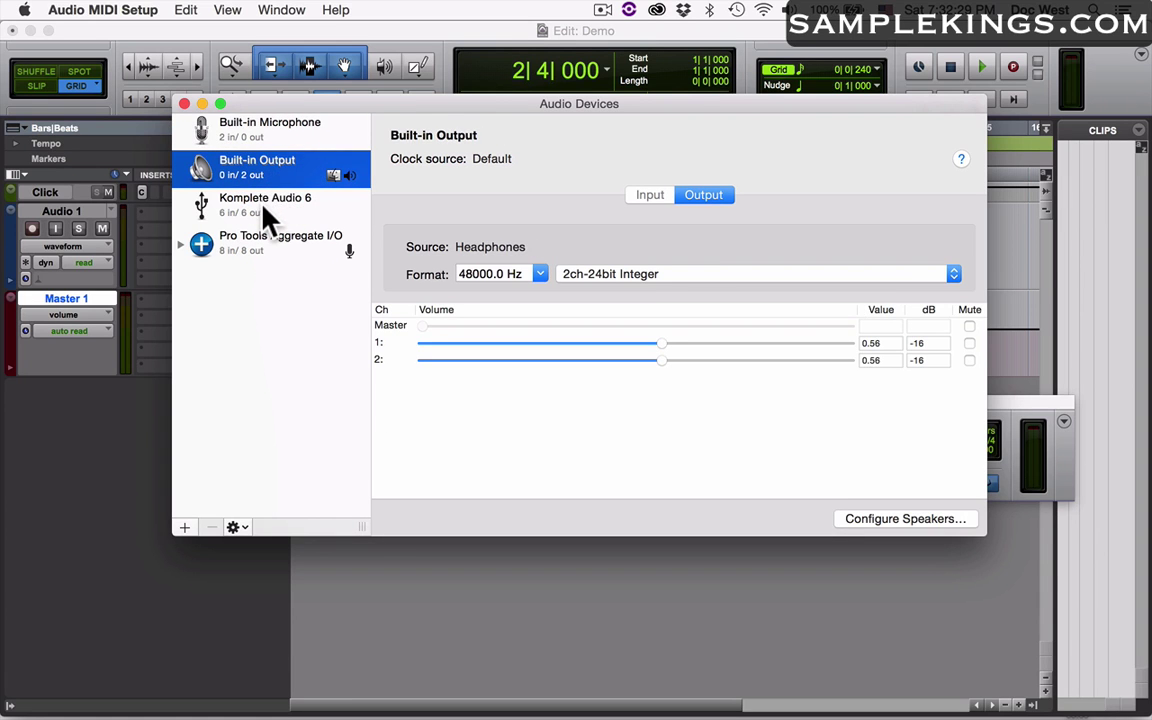
pyautogui.click(266, 210)
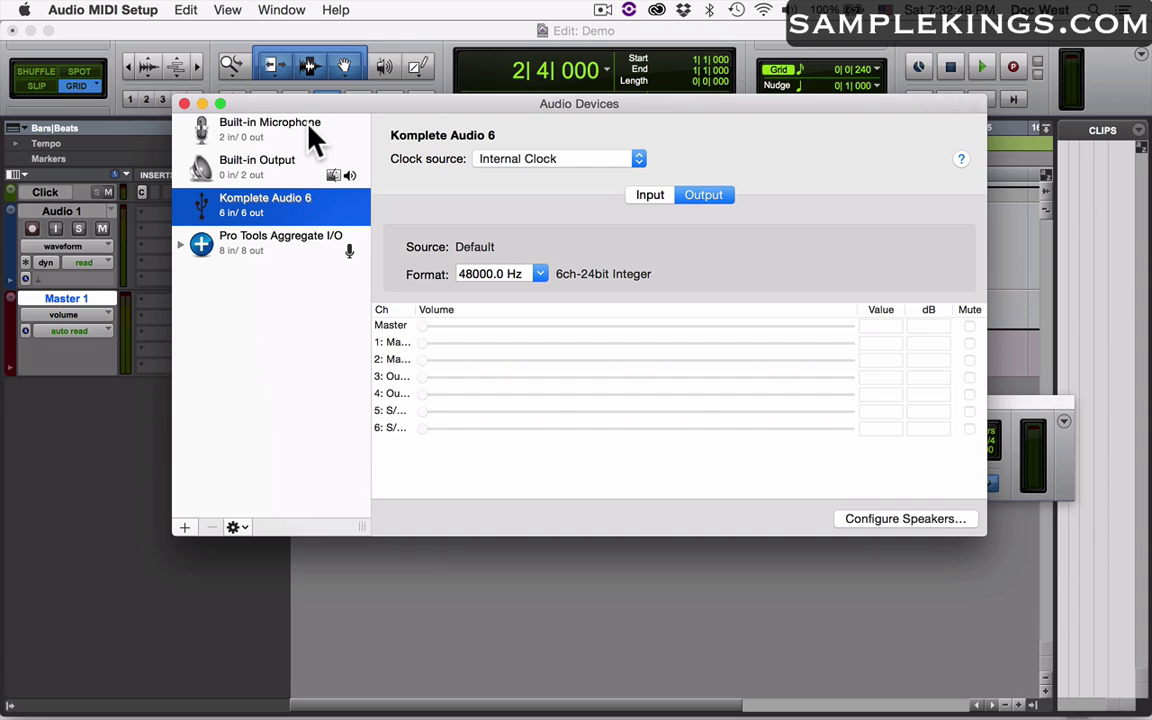
# - Set the Built-in Microphone as the Mac's default sound input, replacing Pro Tools Aggregate I/O
pyautogui.click(312, 133)
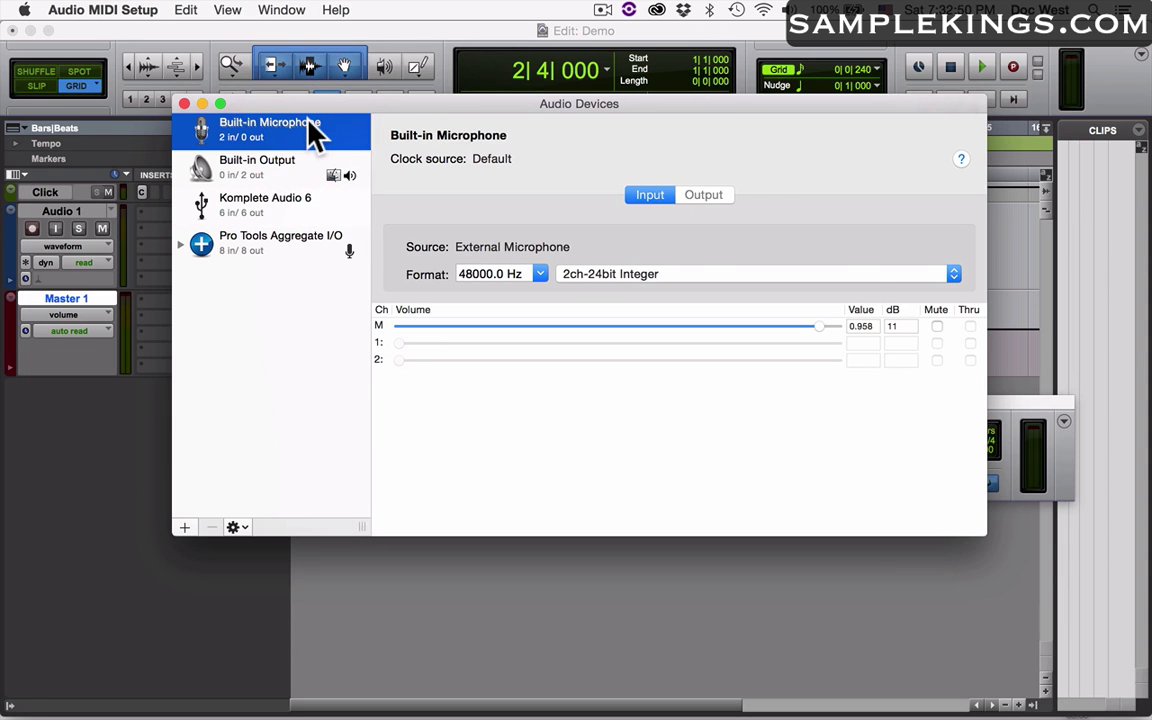
pyautogui.rightClick(378, 325)
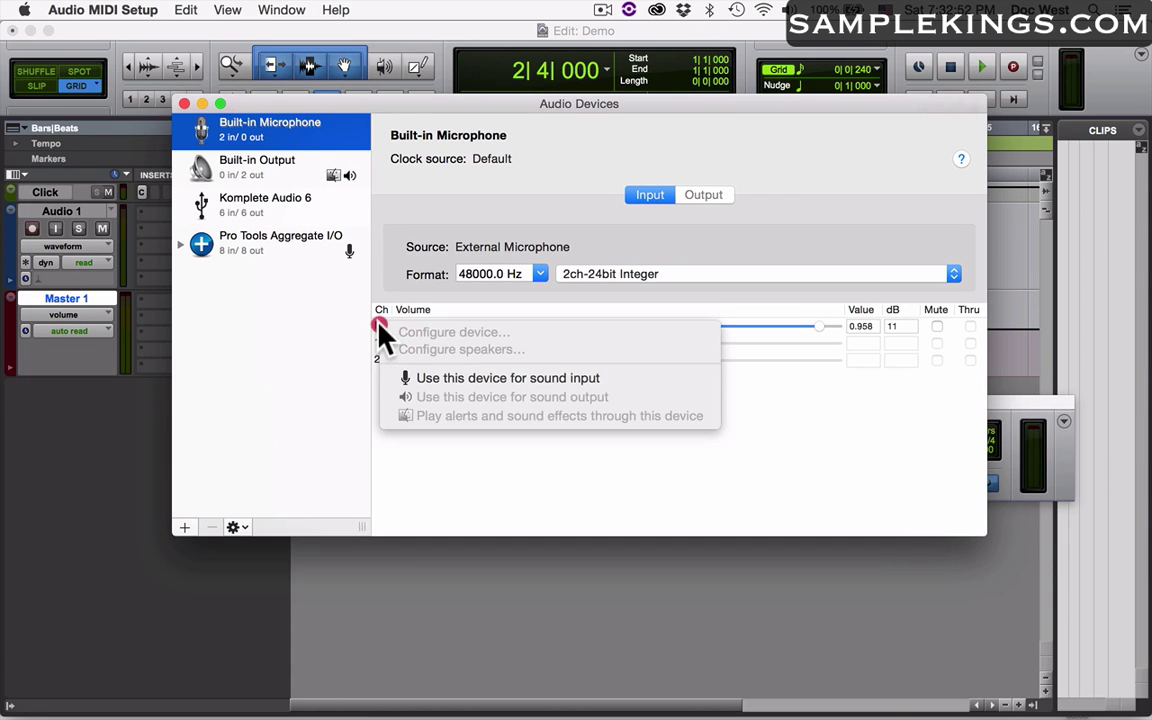
pyautogui.click(447, 378)
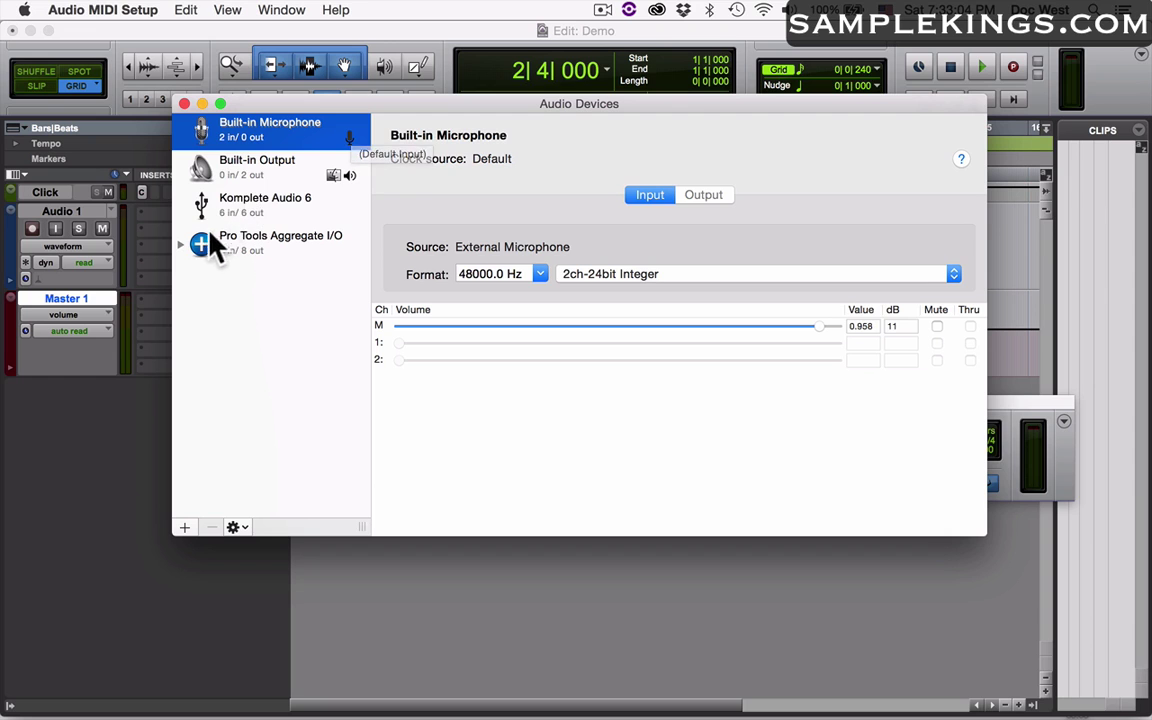
# - Review Komplete Audio 6's input channels, then its outputs: Master plus six channels at 48000 Hz
pyautogui.click(244, 214)
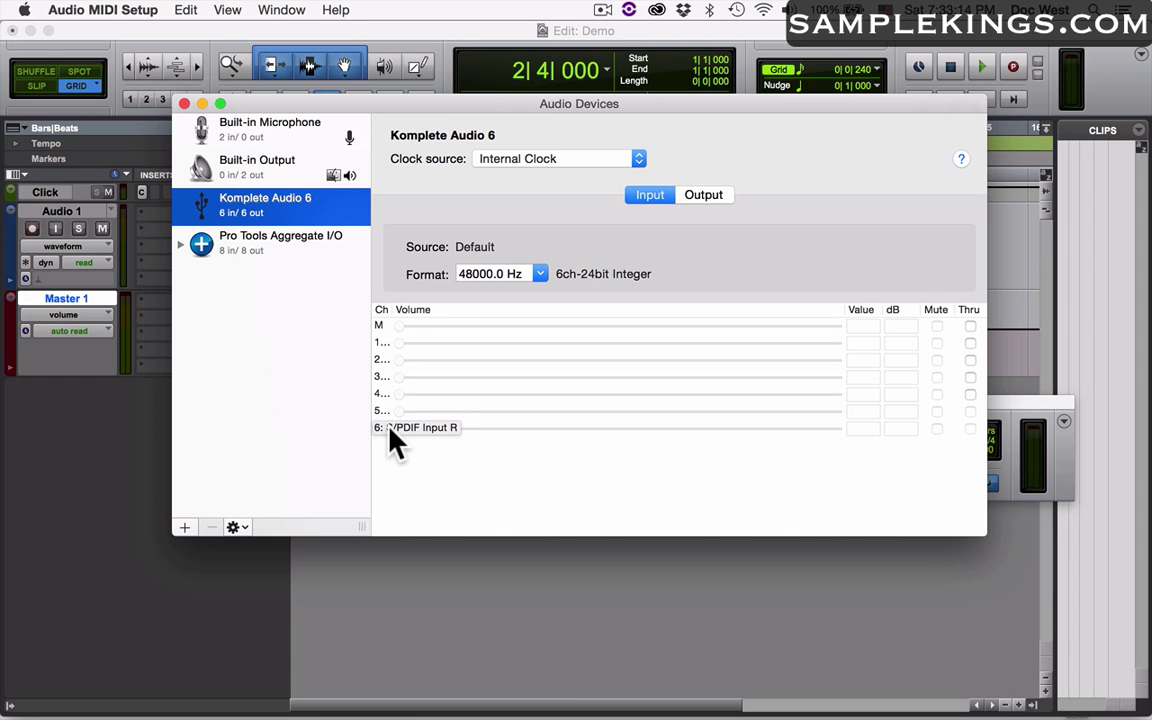
pyautogui.click(703, 196)
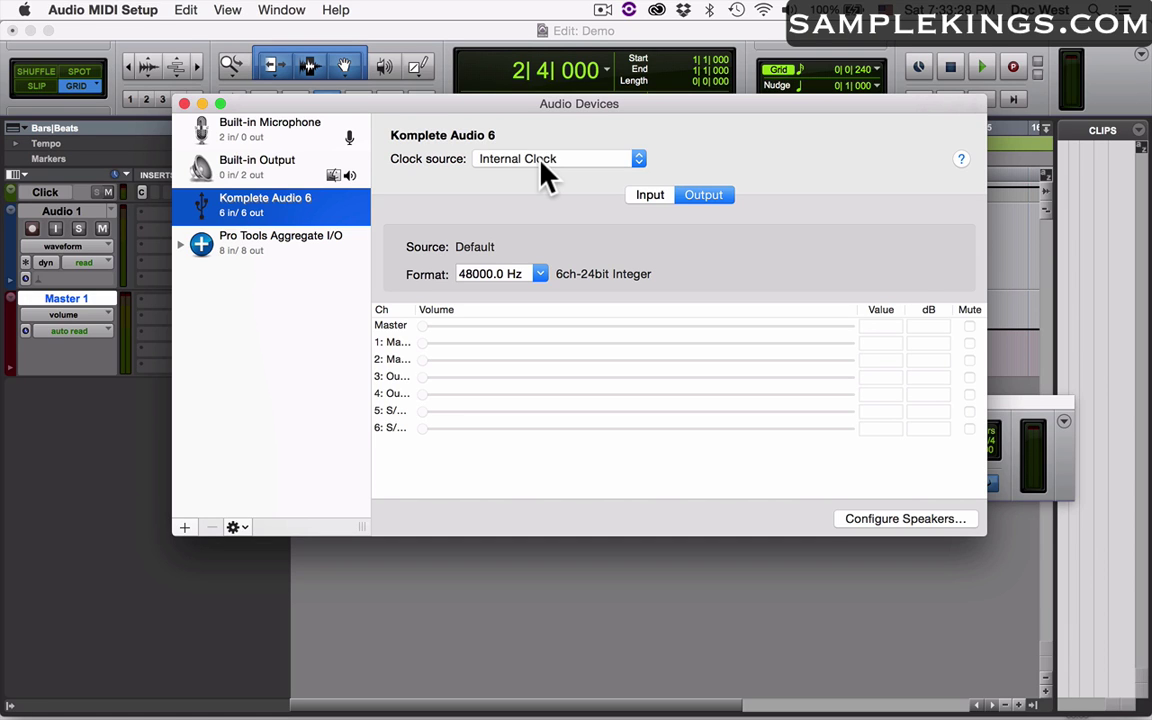
# - Inspect Pro Tools Aggregate I/O's channels from Built-in Microphone, Built-in Output and Komplete Audio 6
pyautogui.click(260, 240)
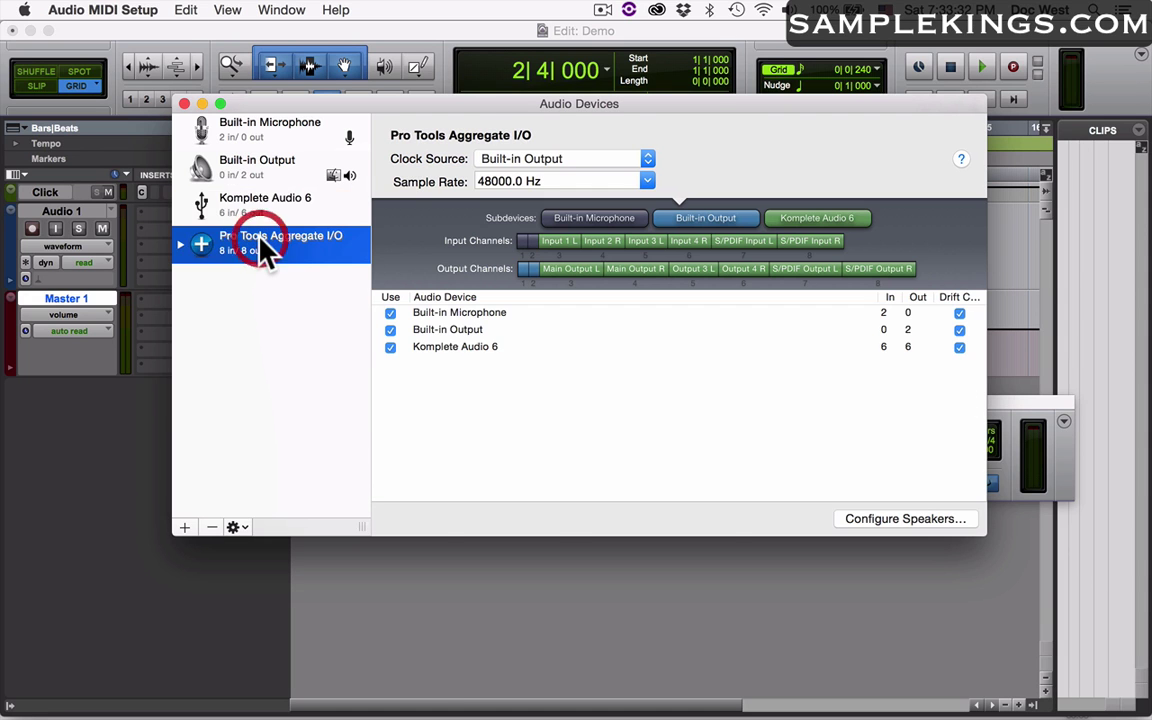
pyautogui.click(180, 245)
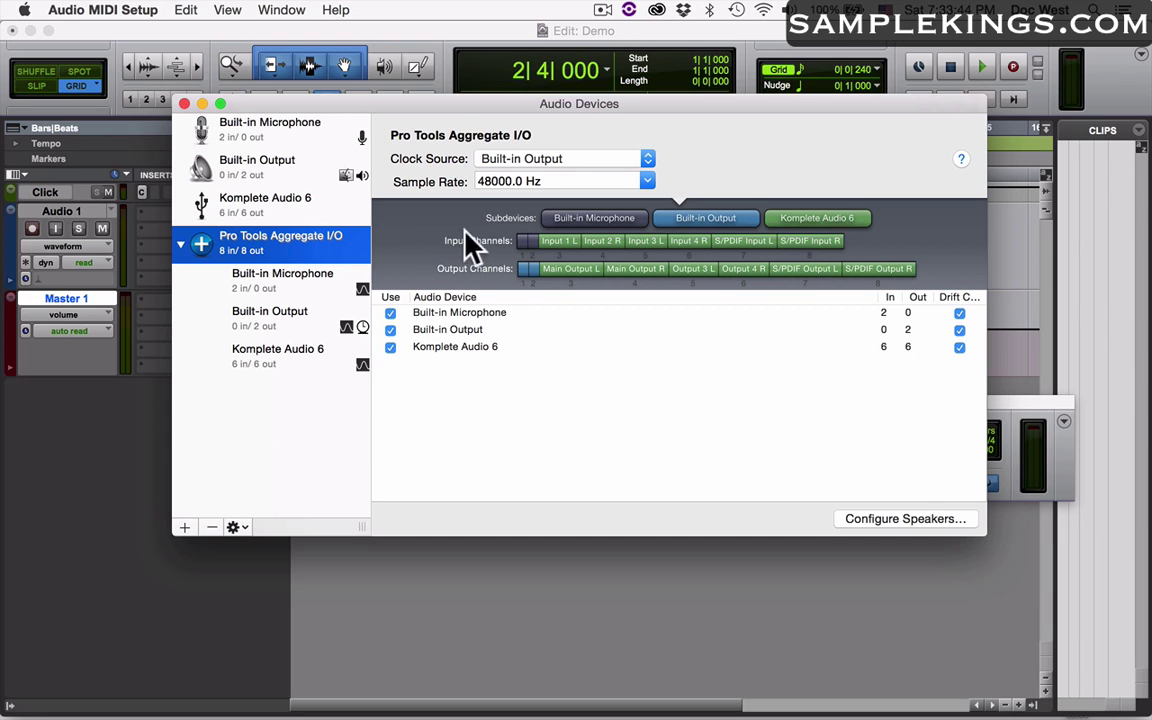
pyautogui.click(590, 222)
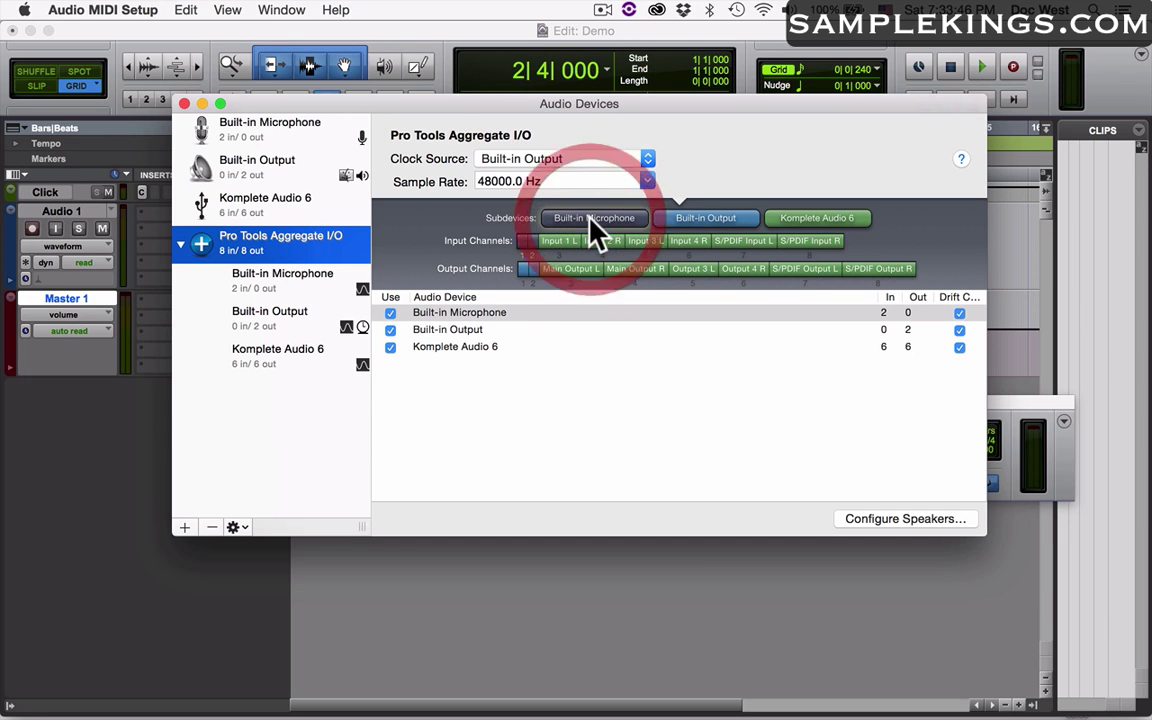
pyautogui.click(707, 226)
pyautogui.click(812, 224)
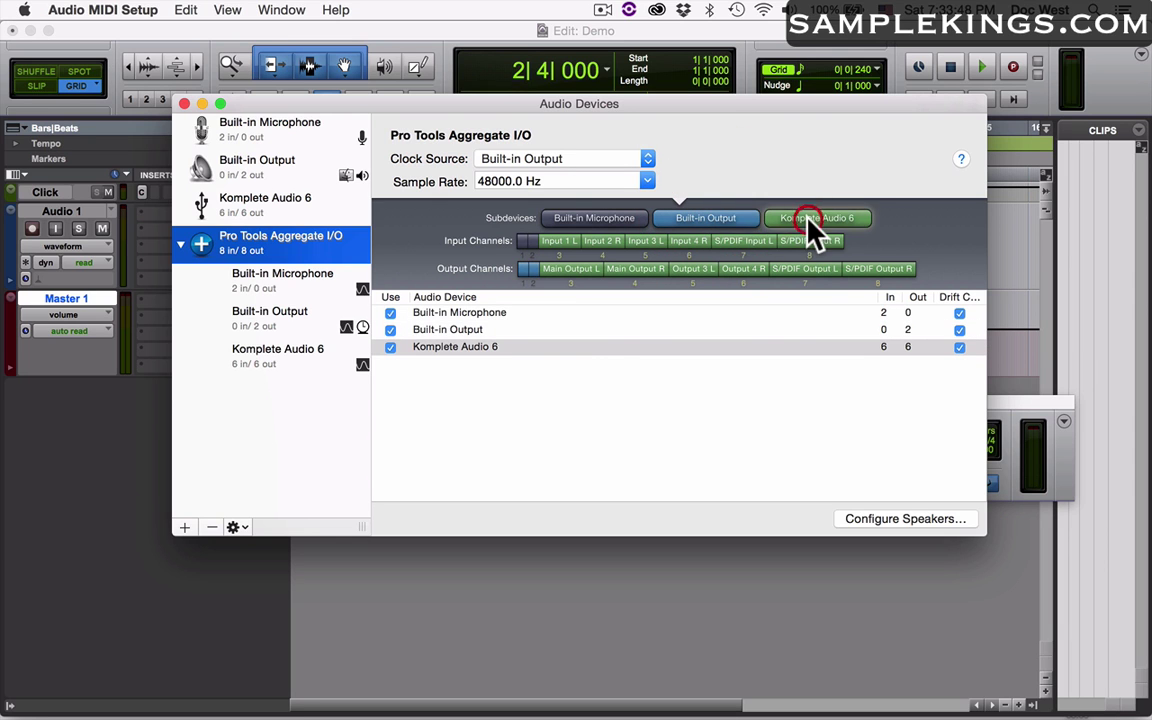
pyautogui.click(727, 223)
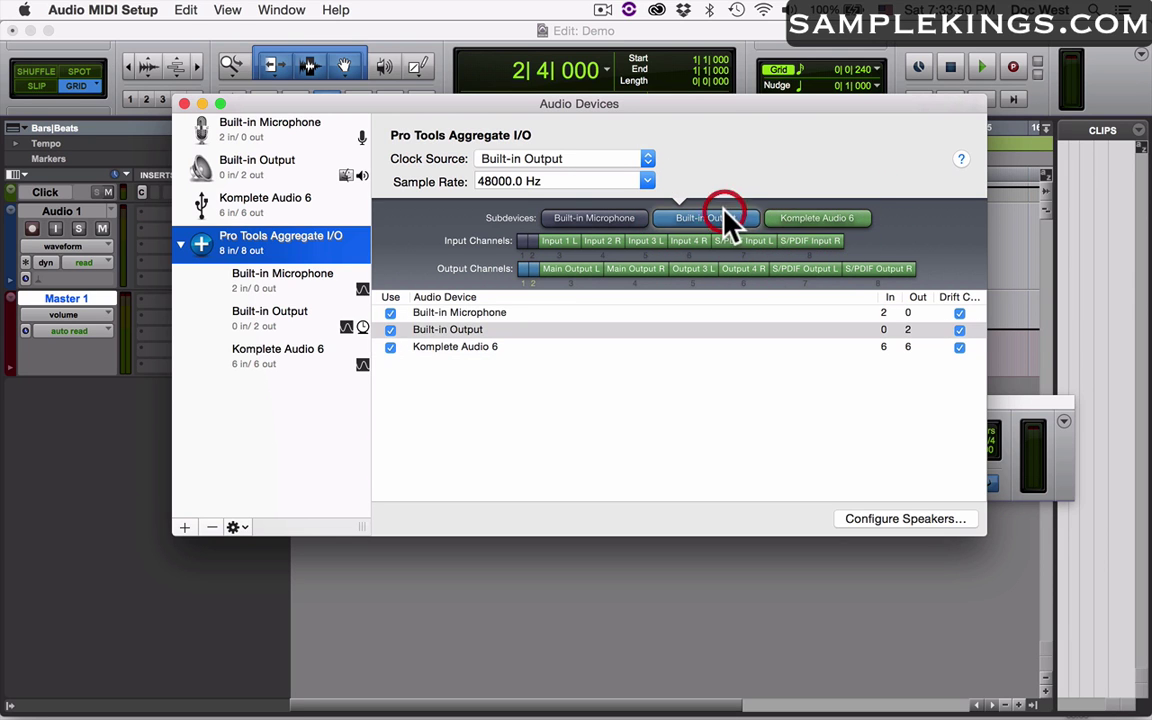
pyautogui.click(600, 218)
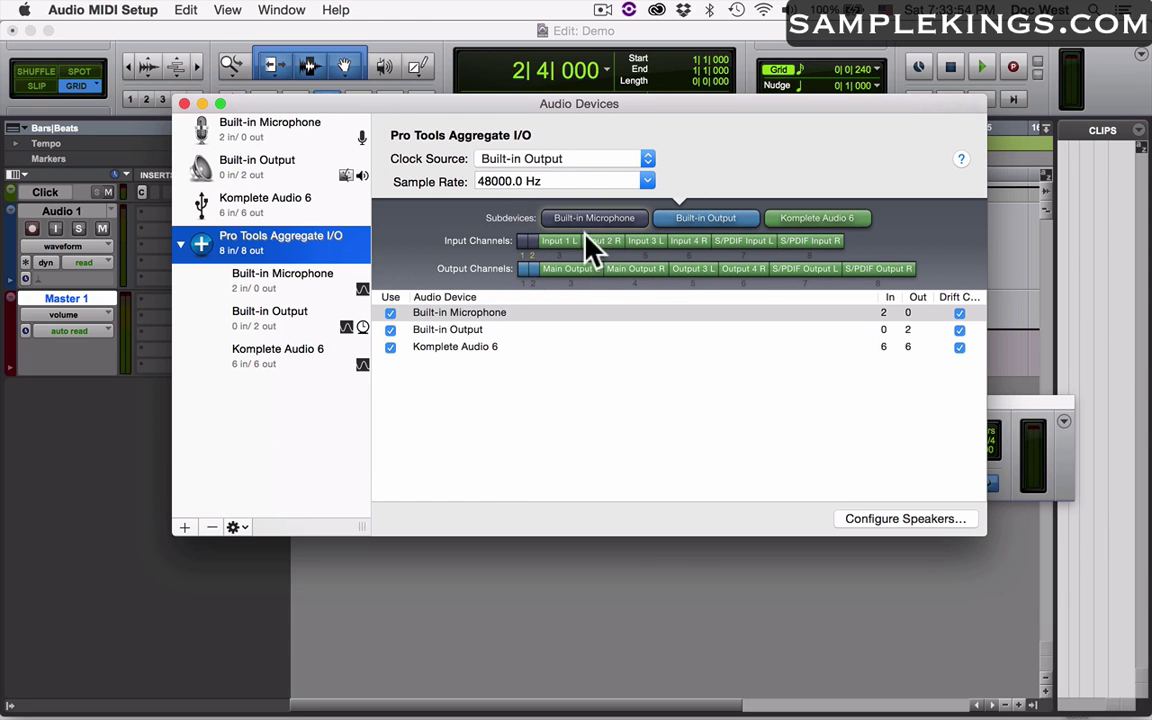
pyautogui.click(702, 220)
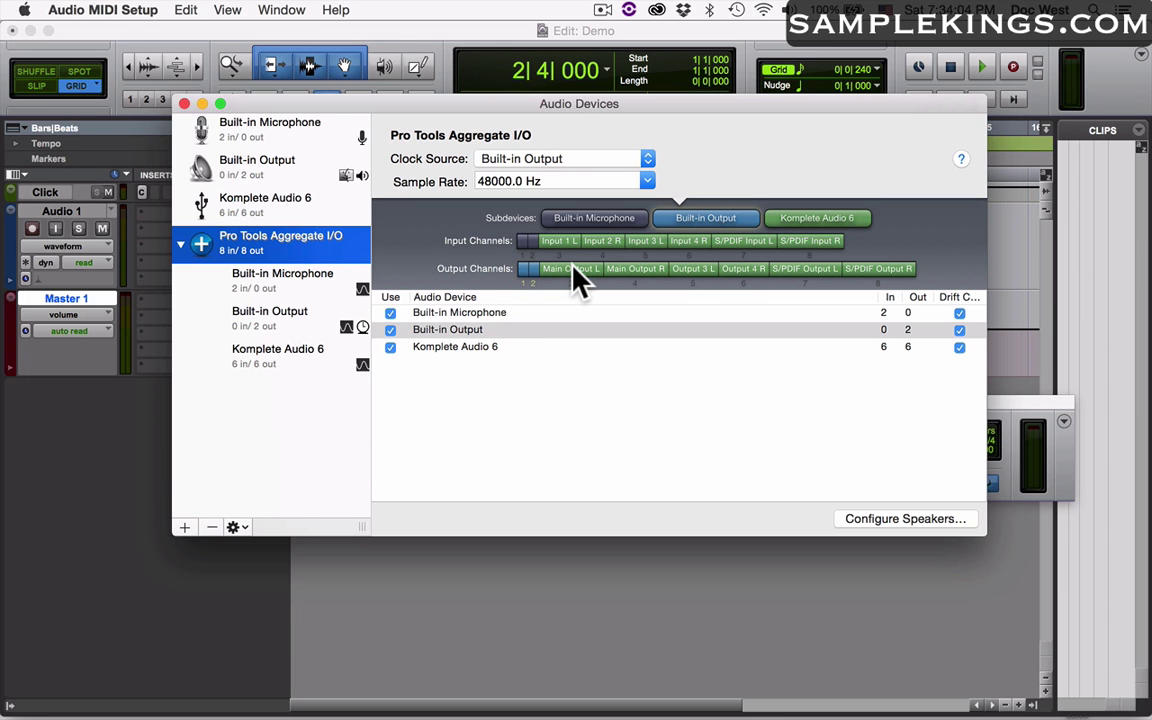
# - Close Audio Devices, return to Pro Tools and reopen the I/O Setup dialog
pyautogui.click(184, 103)
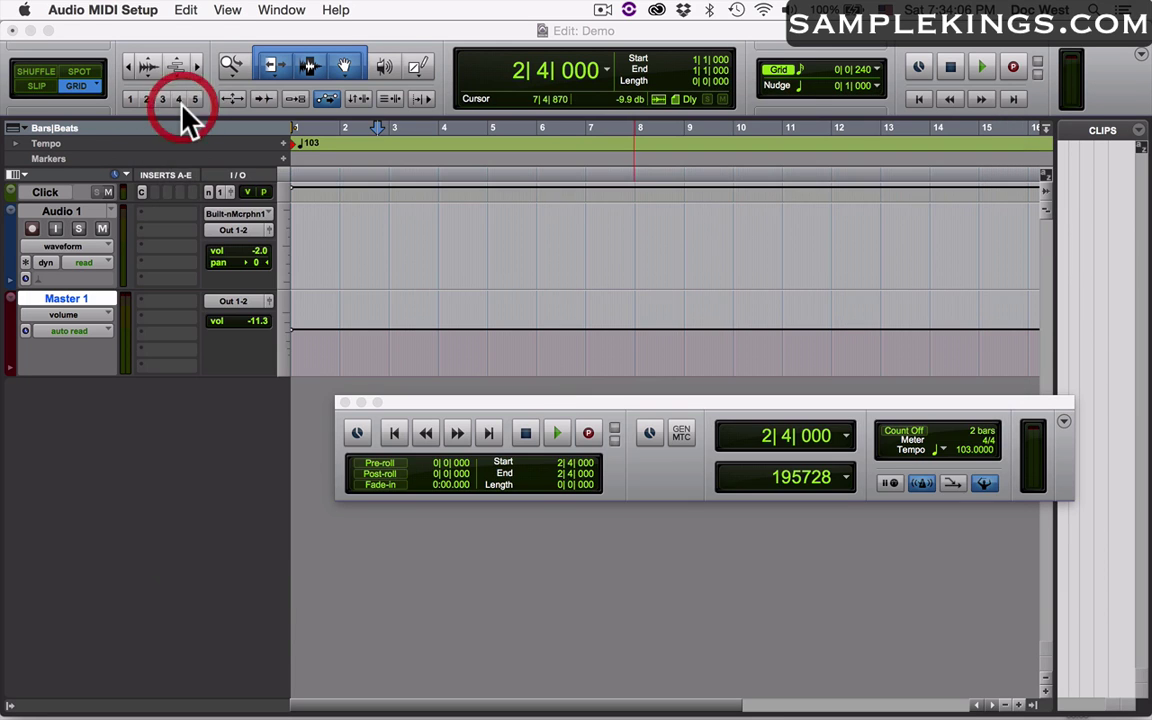
pyautogui.click(390, 40)
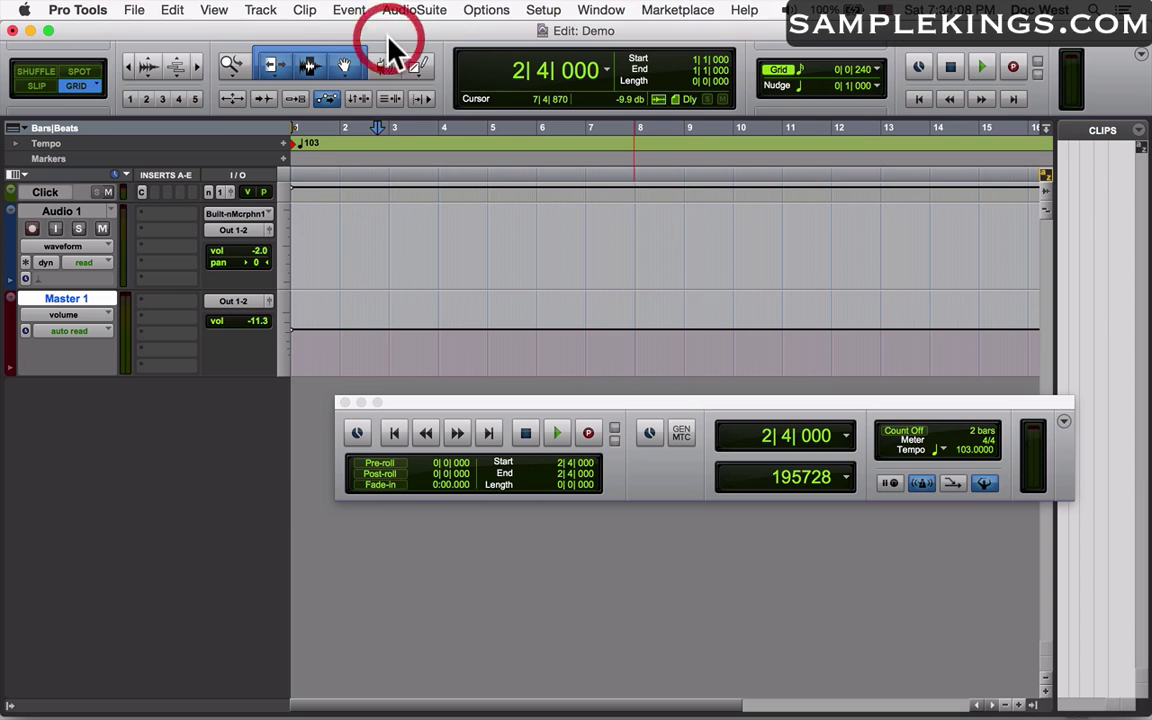
pyautogui.click(548, 10)
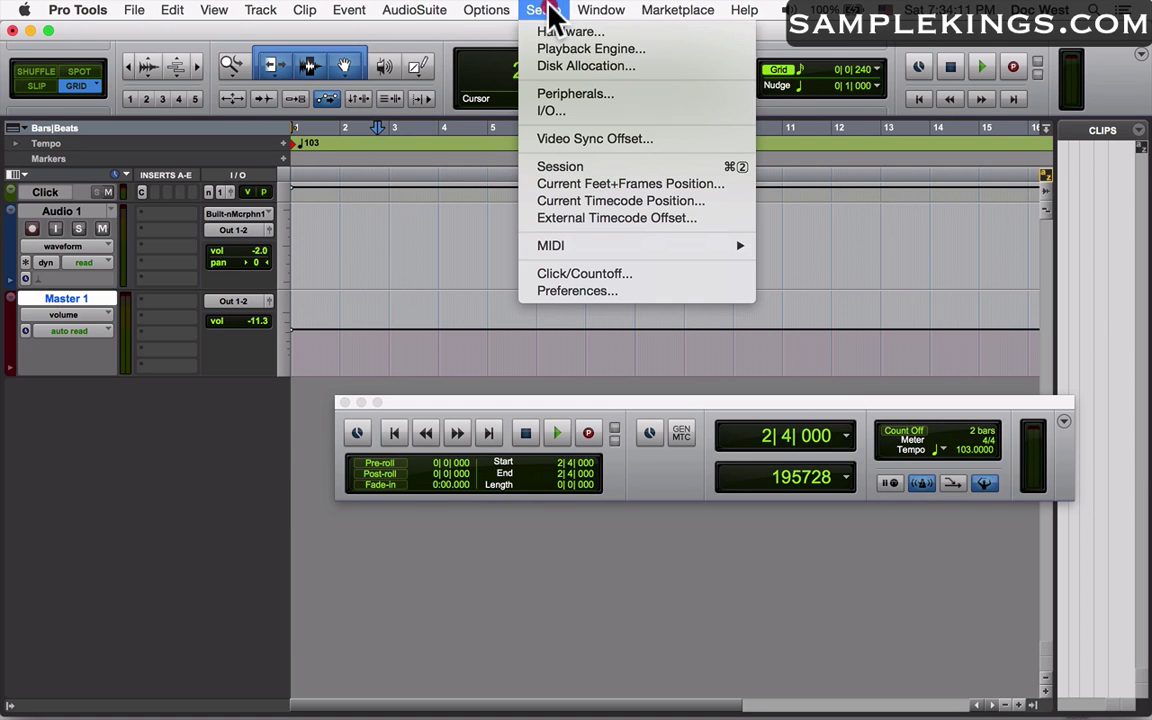
pyautogui.click(552, 112)
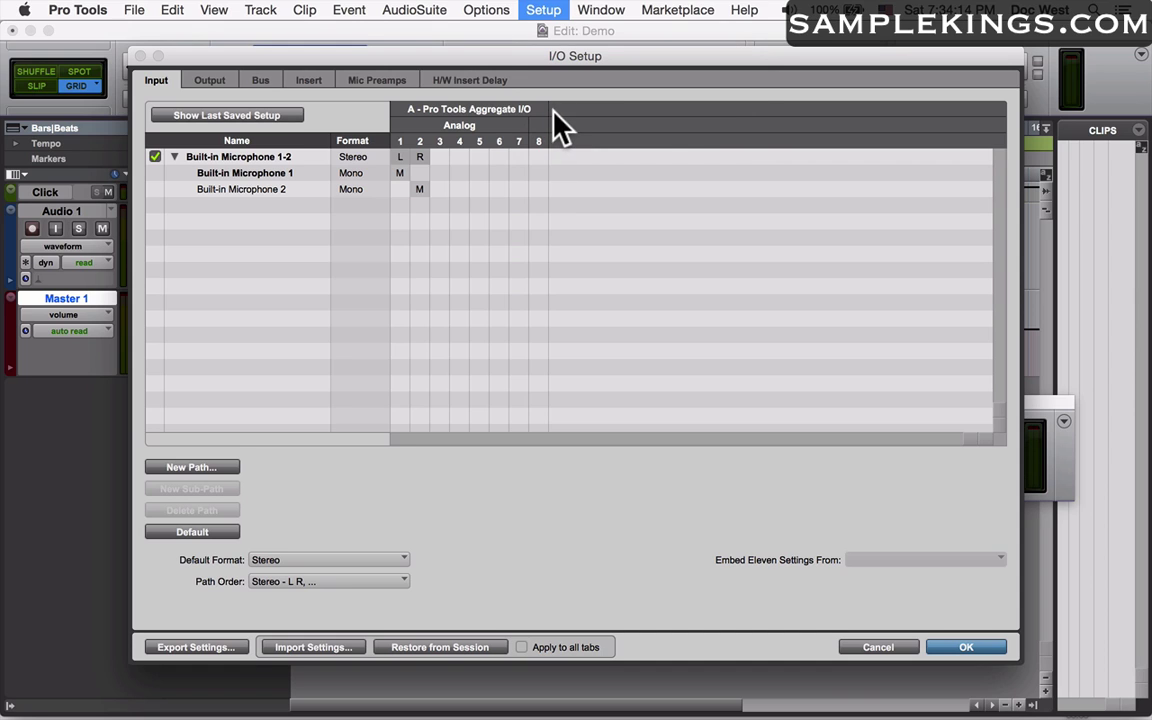
# - Collapse and select Built-in Microphone 1-2, then start a new input path
pyautogui.click(247, 200)
pyautogui.click(222, 190)
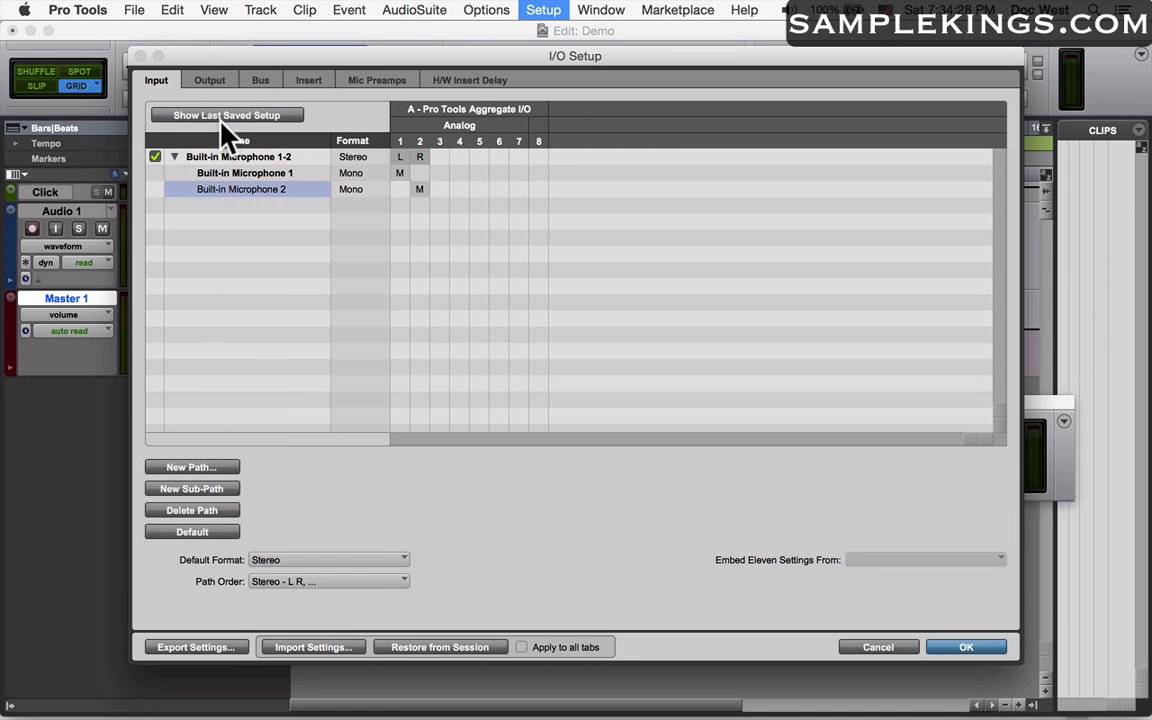
pyautogui.click(222, 197)
pyautogui.click(174, 157)
pyautogui.click(226, 159)
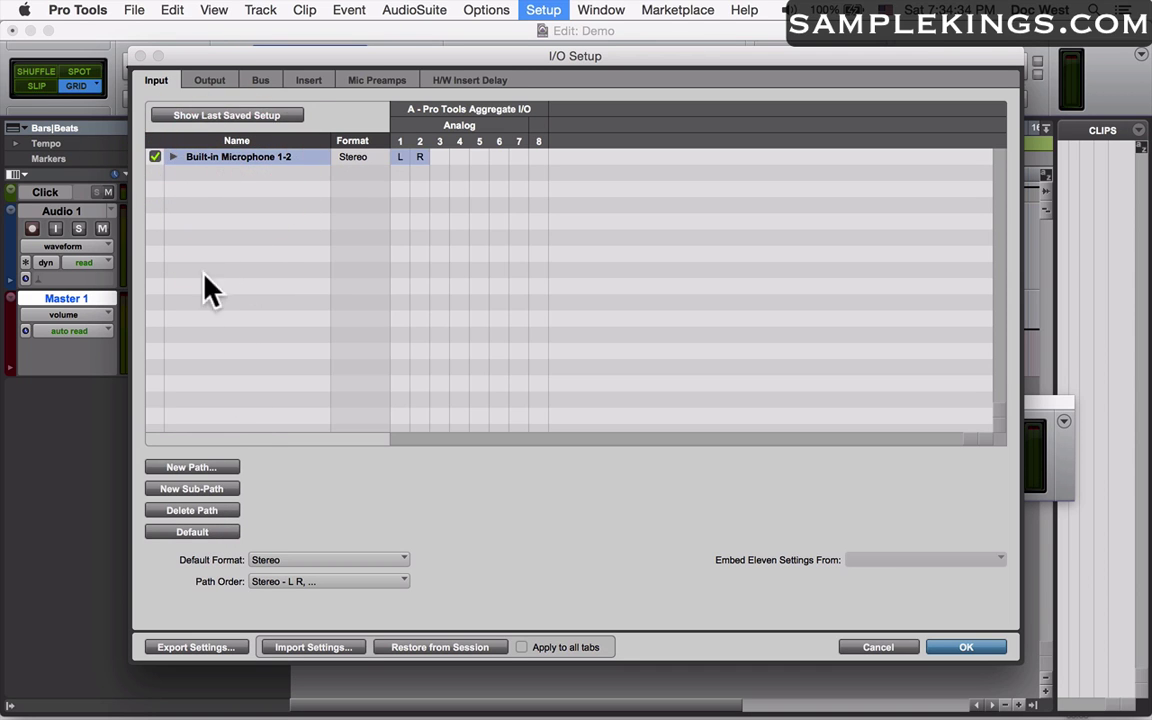
pyautogui.click(196, 467)
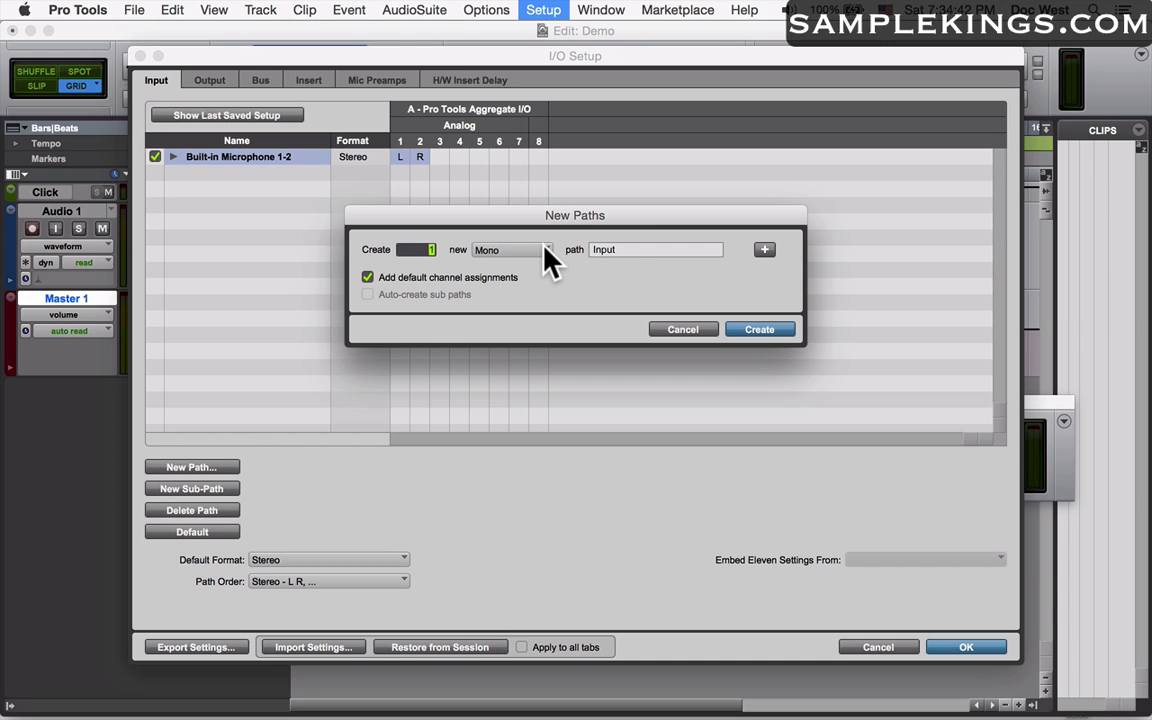
# - Create one new mono input path and rename it 'Komplete Audio 6'
pyautogui.click(765, 328)
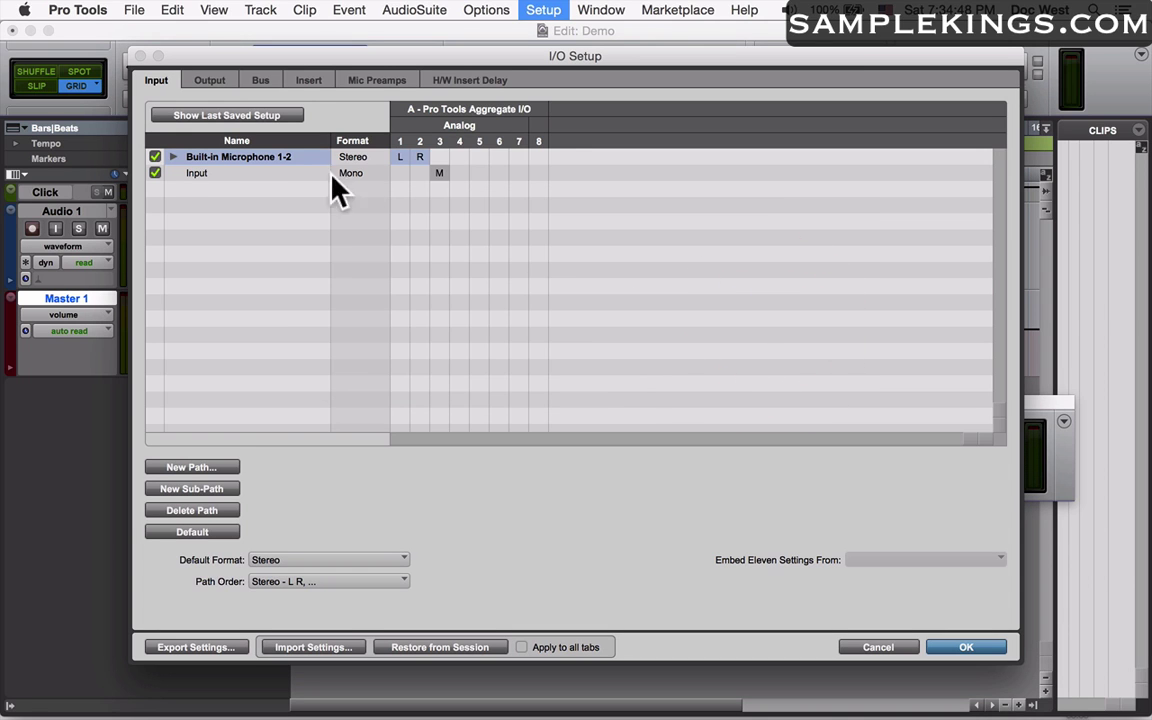
pyautogui.doubleClick(198, 173)
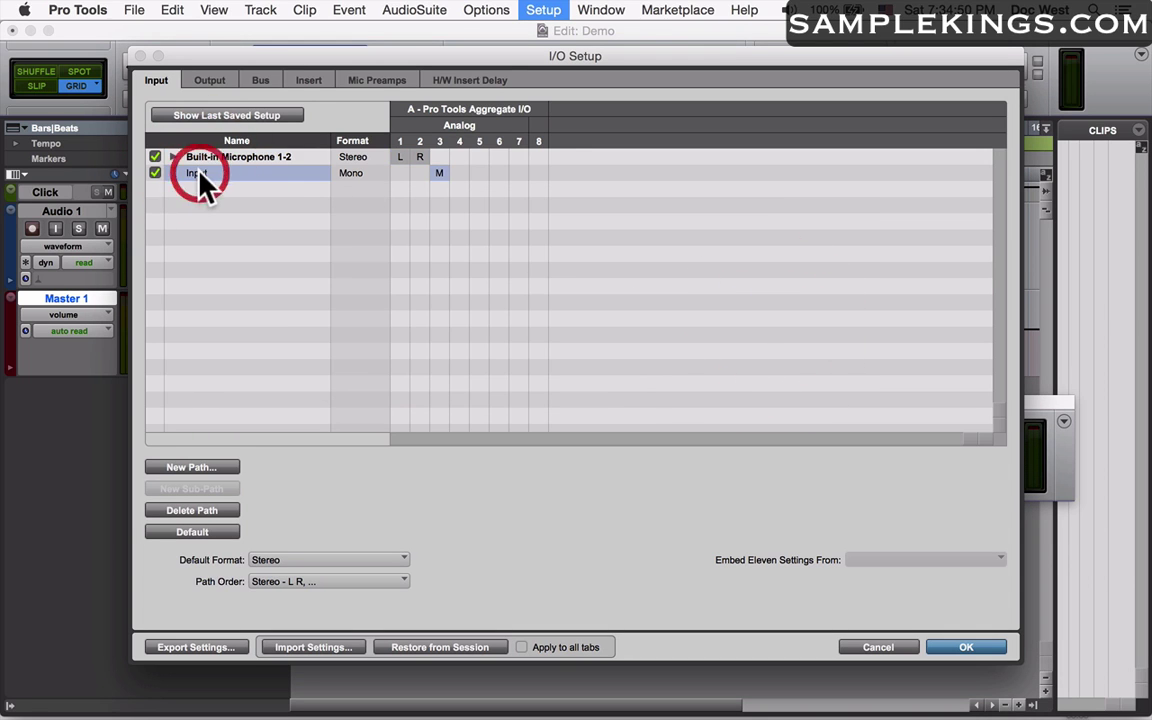
pyautogui.write('K')
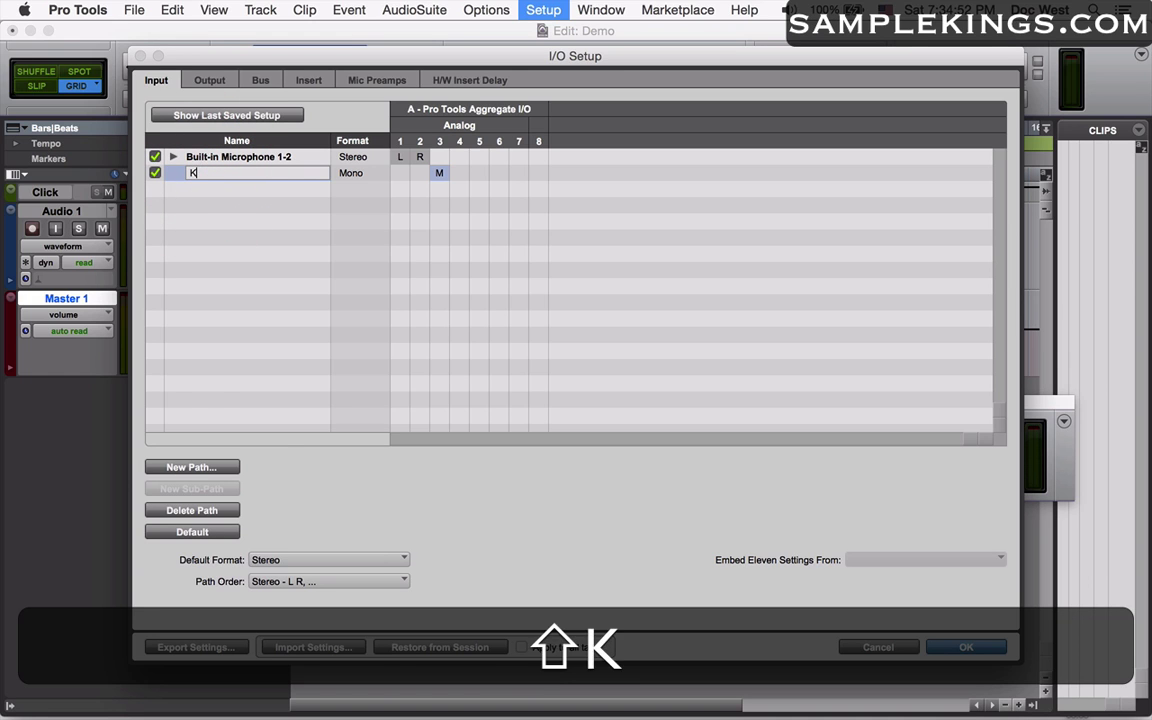
pyautogui.write('omplete ')
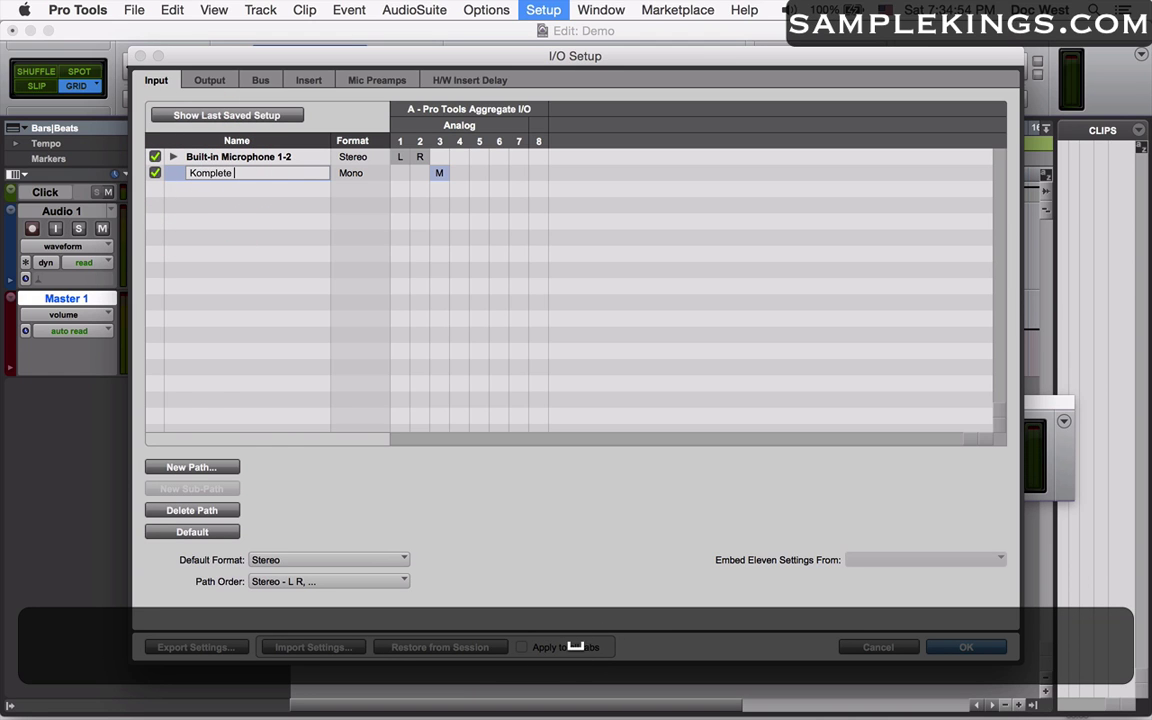
pyautogui.write('Audio 6')
pyautogui.press('Return')
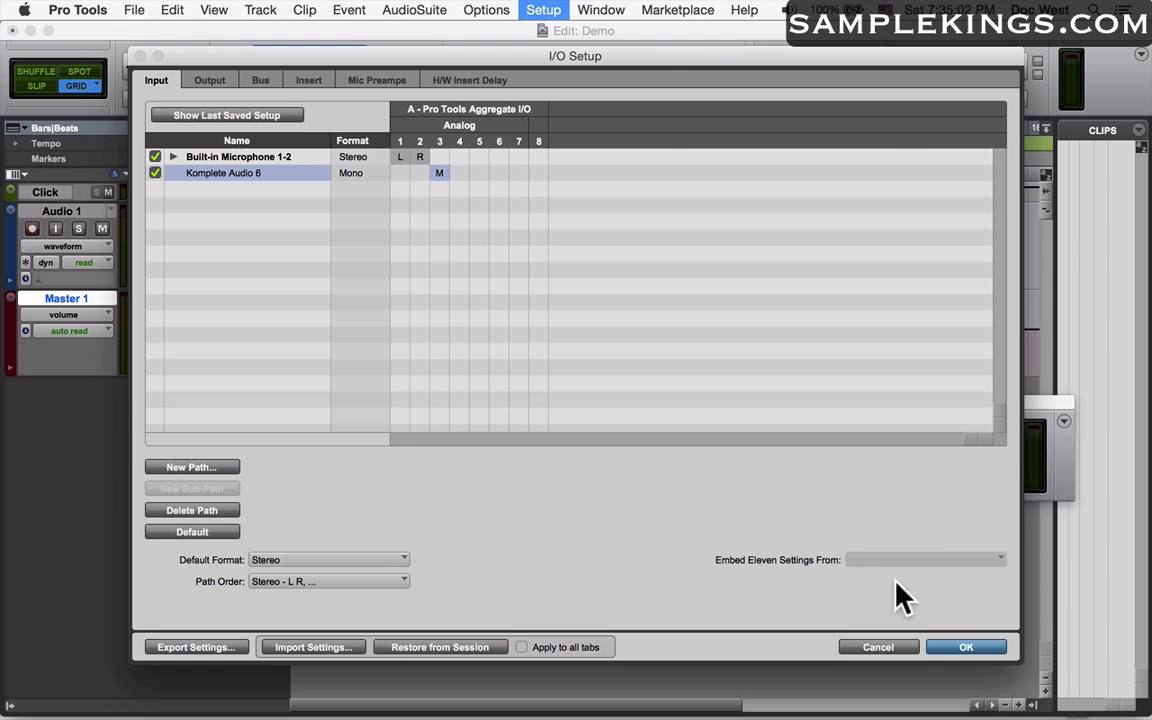
pyautogui.click(976, 647)
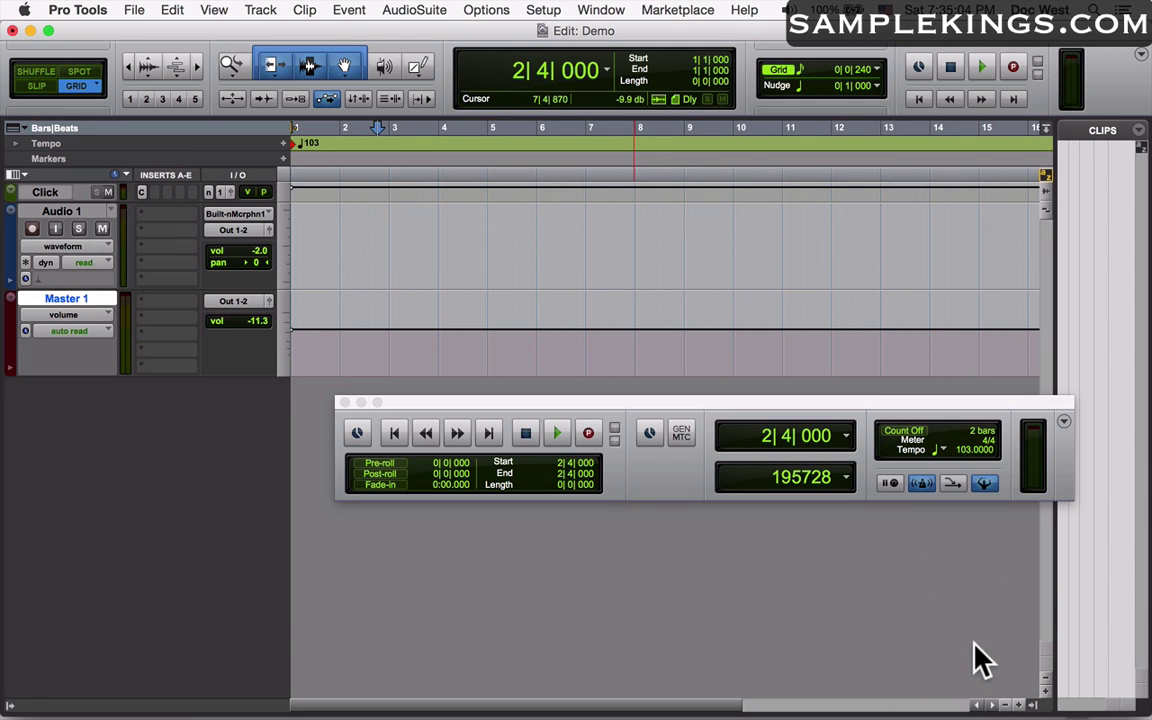
pyautogui.click(258, 213)
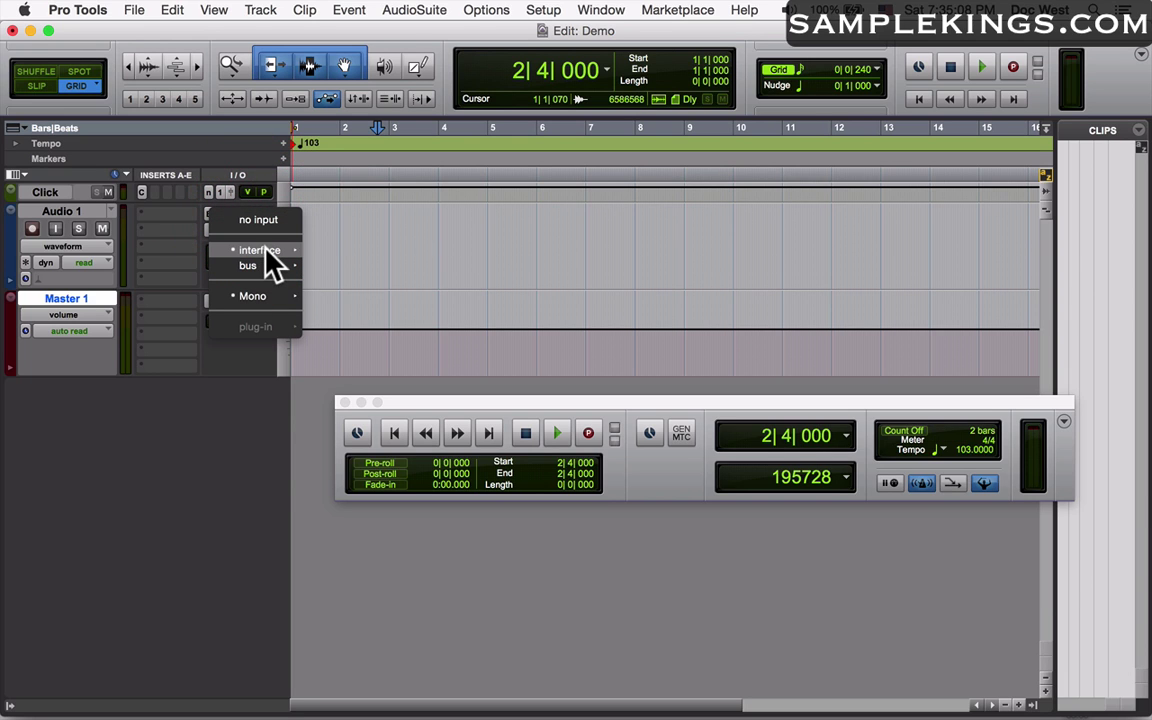
pyautogui.moveTo(266, 250)
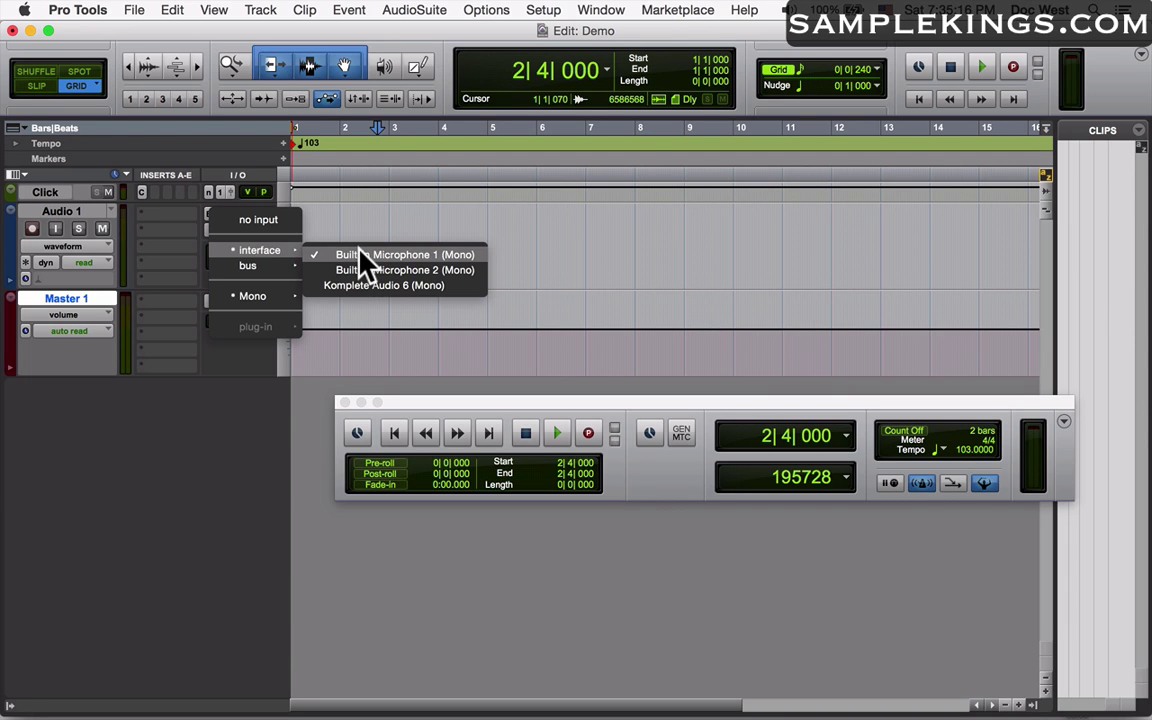
pyautogui.click(261, 156)
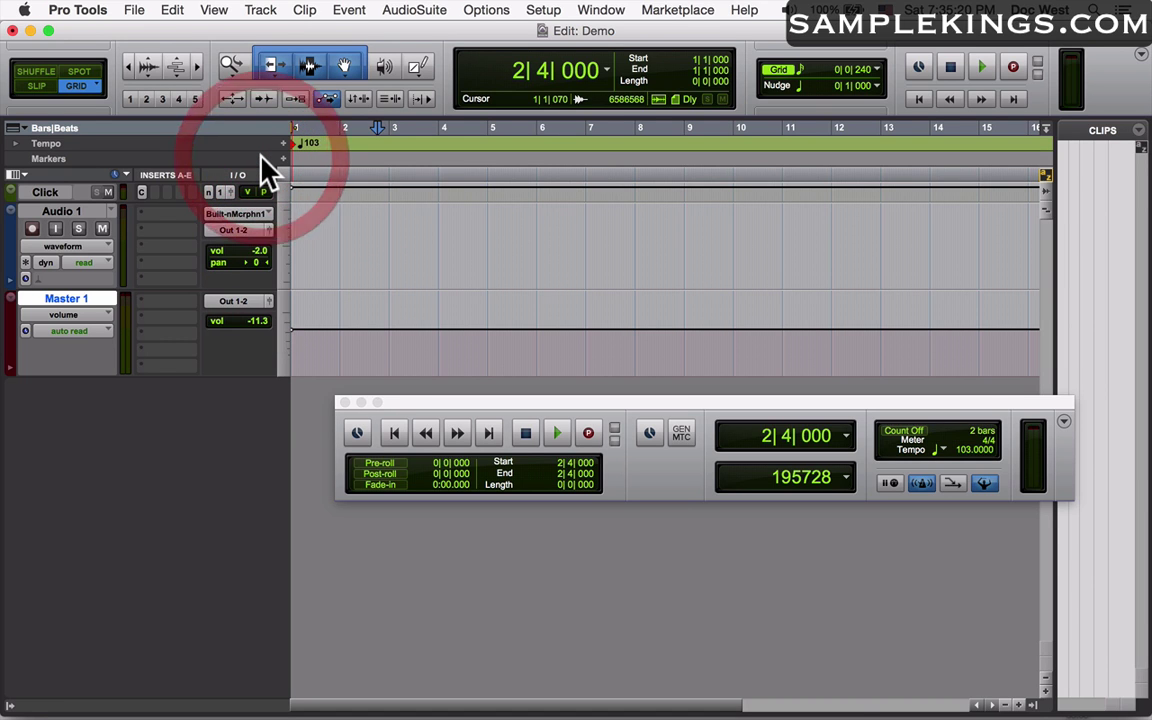